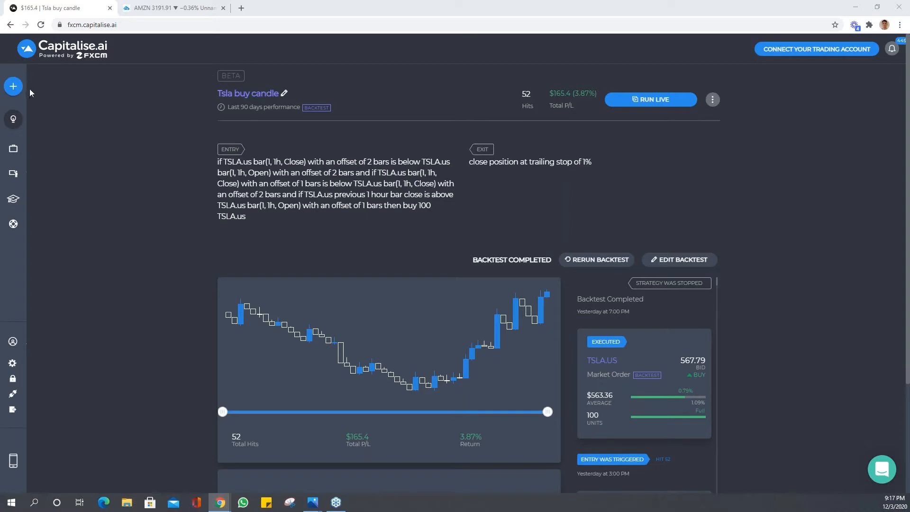
Create a new strategy and begin its entry with an if condition on the TSLA.us RSI indicator
mouse_move(31, 89)
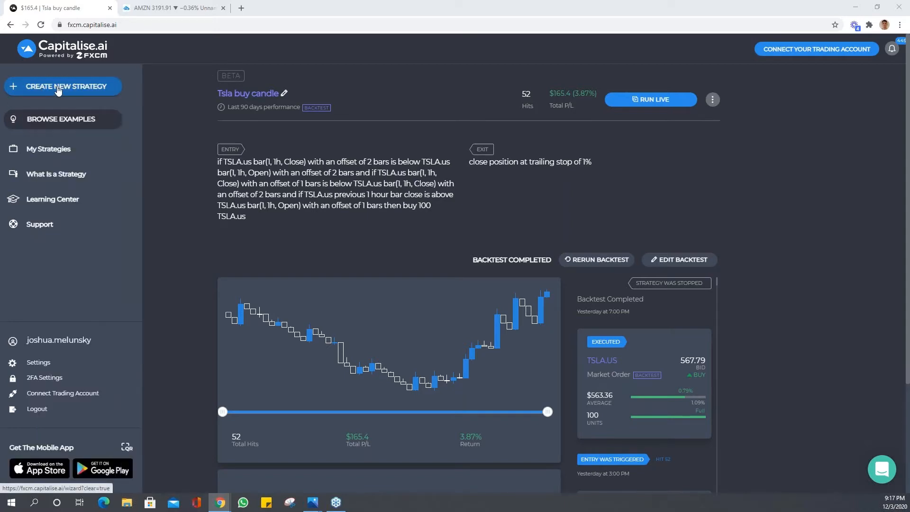
click(57, 89)
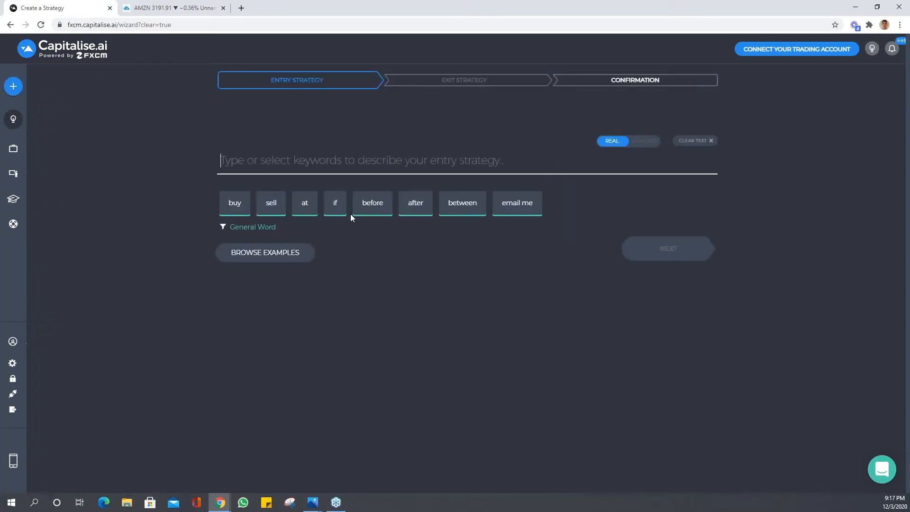
click(316, 161)
text(if )
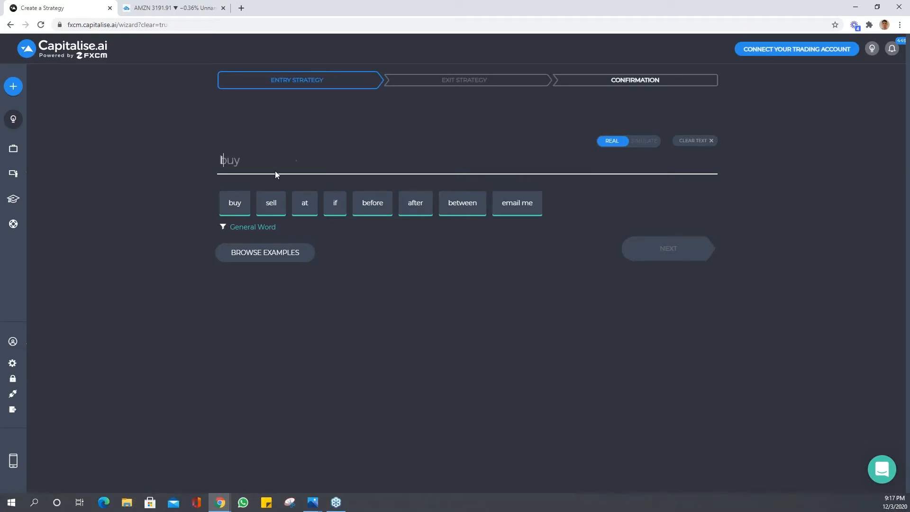
text(tsla)
key(Tab)
text(RSI)
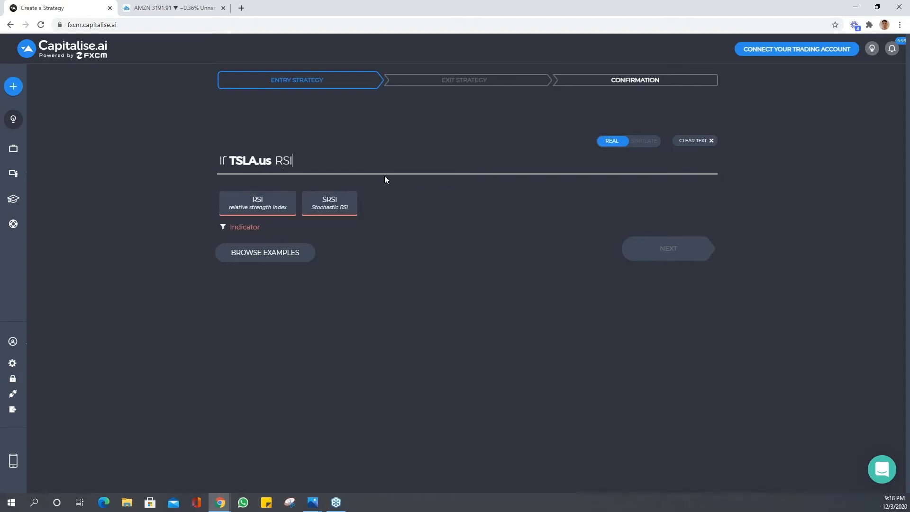
click(273, 197)
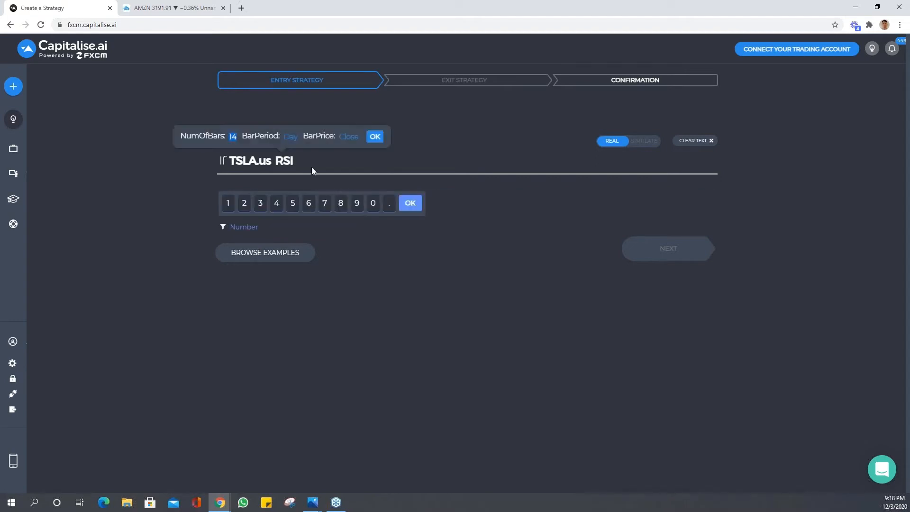
Set the RSI bar period to 1h and complete the condition as "crosses below 35 then"
click(293, 140)
click(378, 204)
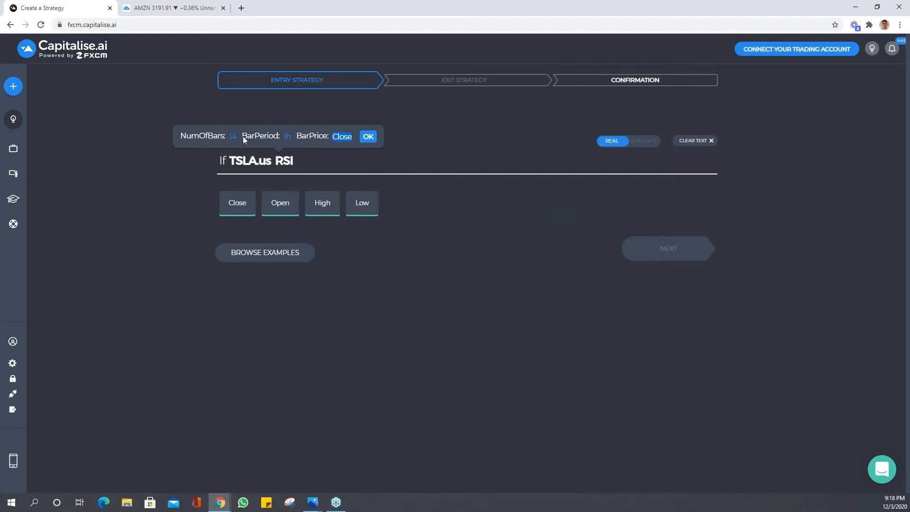
click(368, 138)
text(crosses )
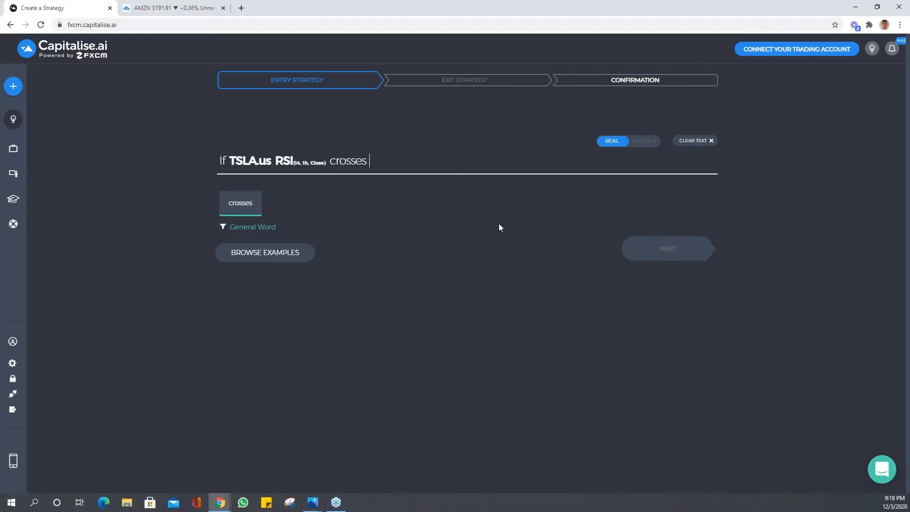
text(below )
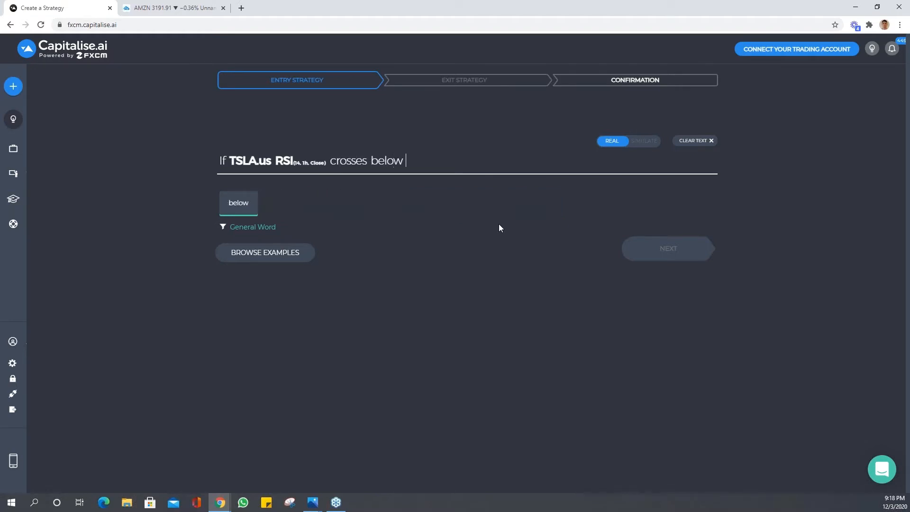
text(35 then)
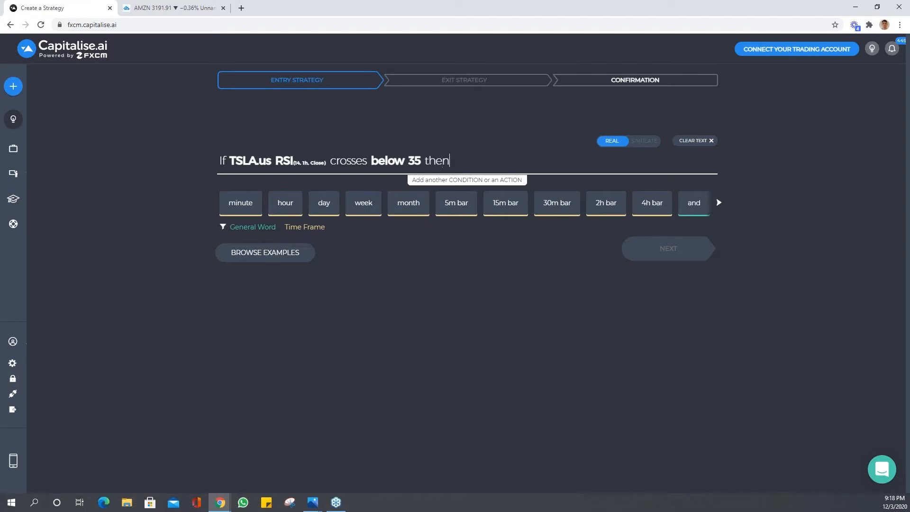
Finish the entry strategy with the action "buy 100 TSLA.us" and proceed to the exit strategy
text( buy 10 )
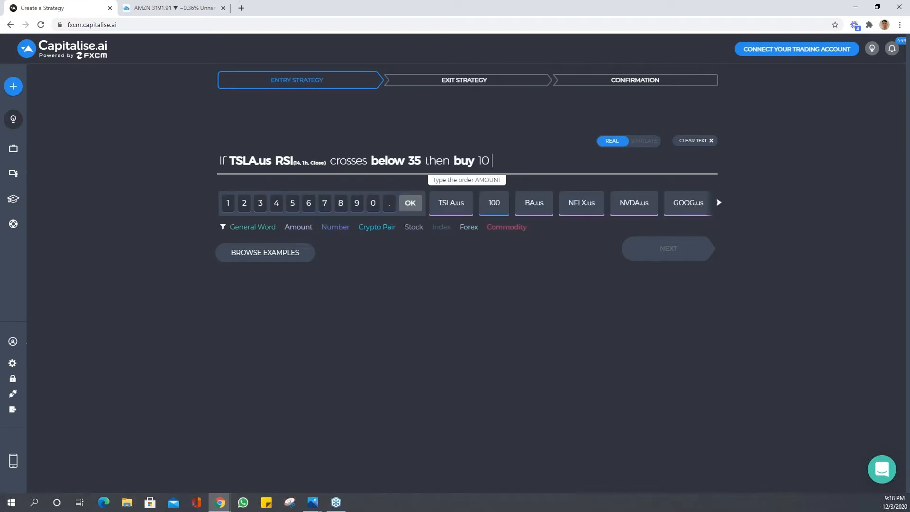
text(tsla)
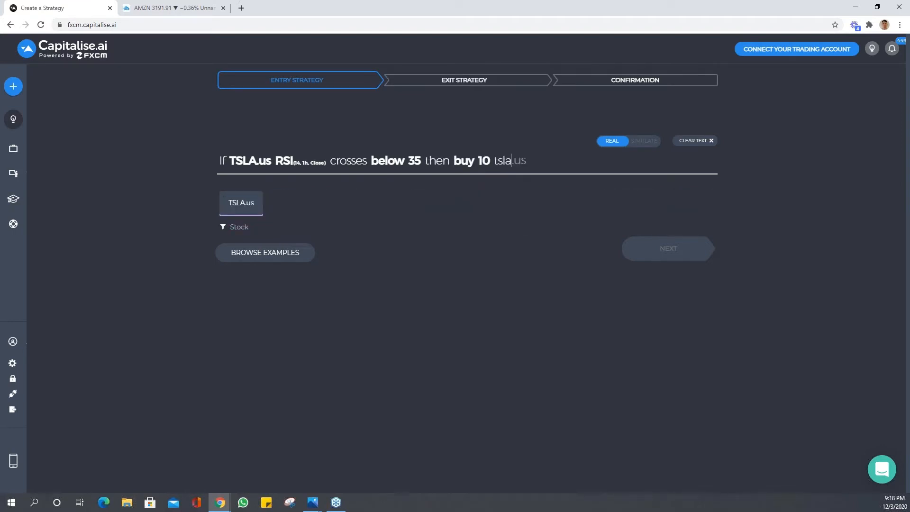
key(BackSpace)
key(BackSpace)
key(BackSpace)
key(BackSpace)
key(BackSpace)
text(0 tsla)
click(236, 204)
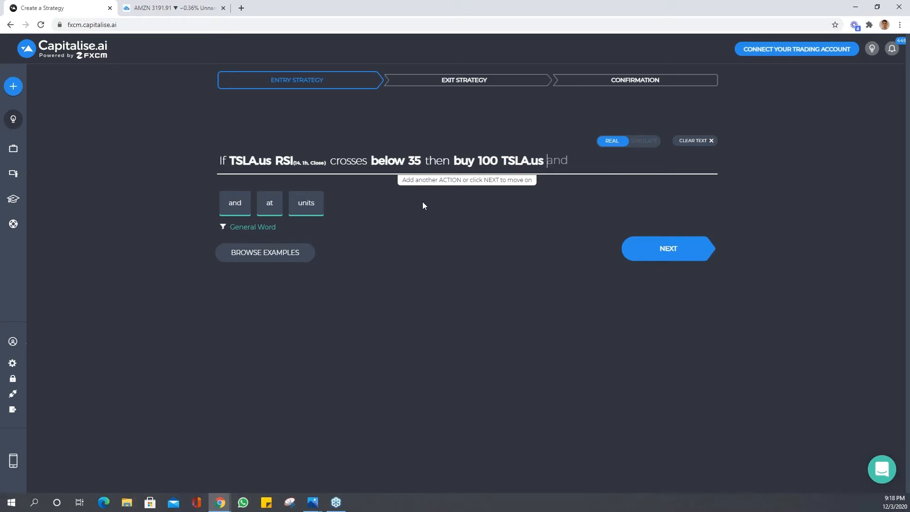
click(678, 256)
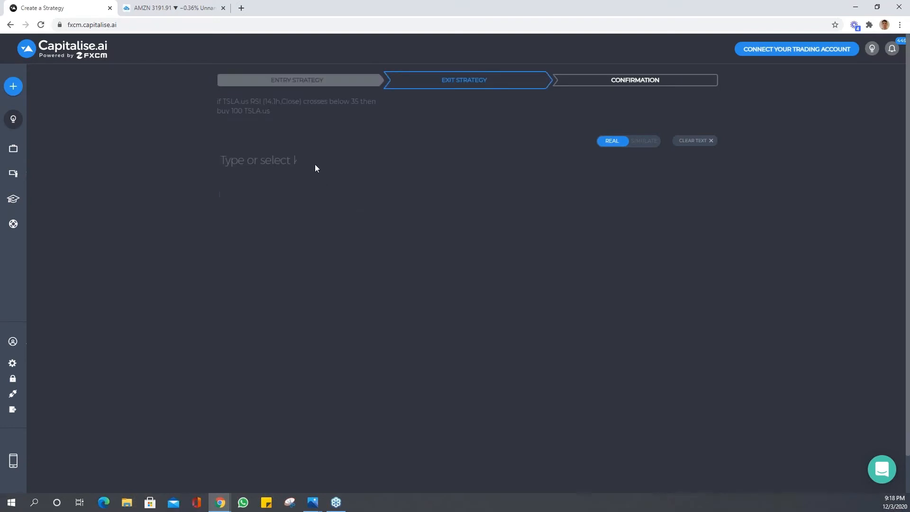
Define the exit strategy as "close position at trailing stop of 1%"
text(clos)
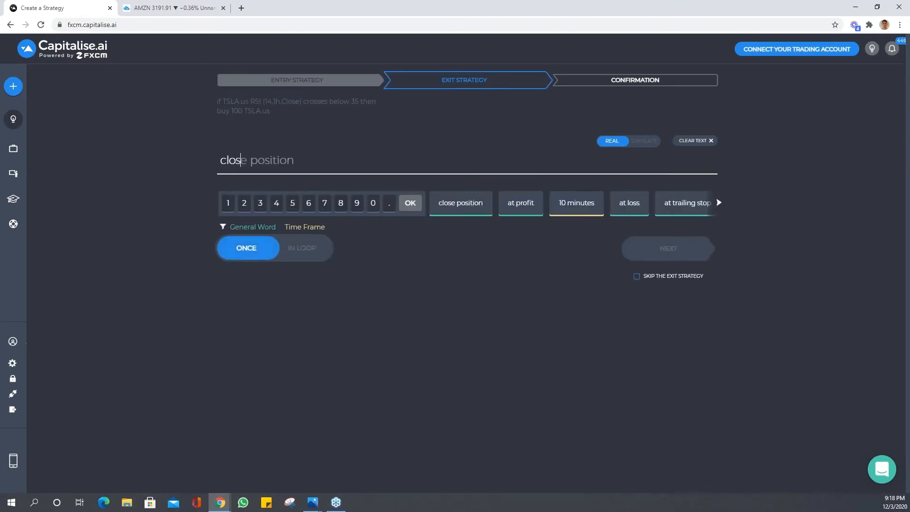
text(e position at )
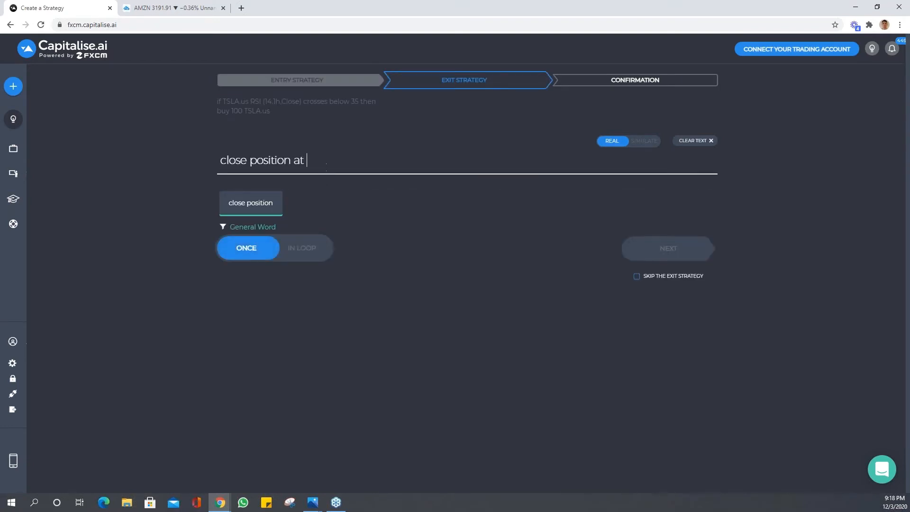
text(trailing stop)
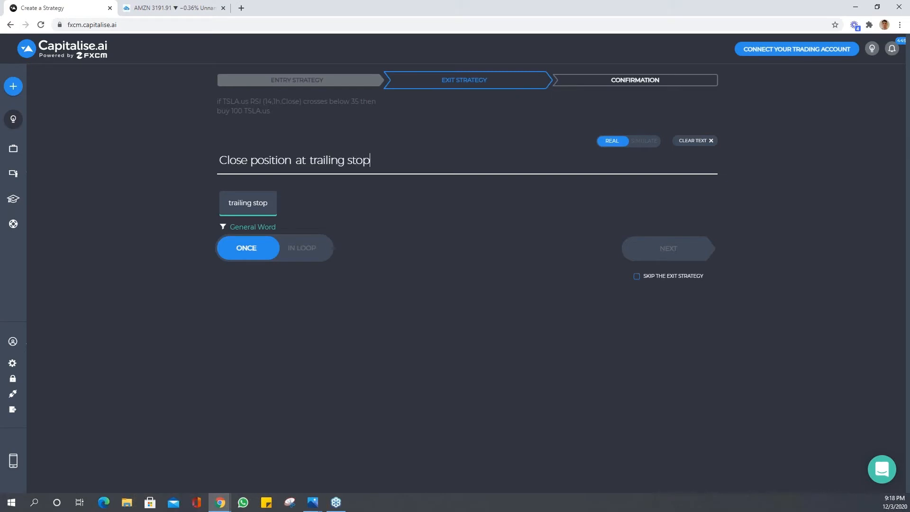
text(f 1%)
key(BackSpace)
key(BackSpace)
key(BackSpace)
key(BackSpace)
text(of 1)
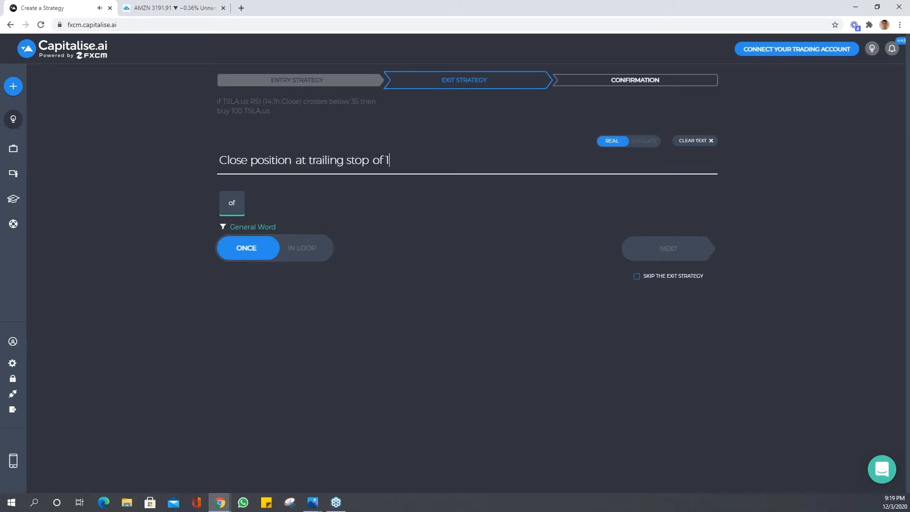
text(%)
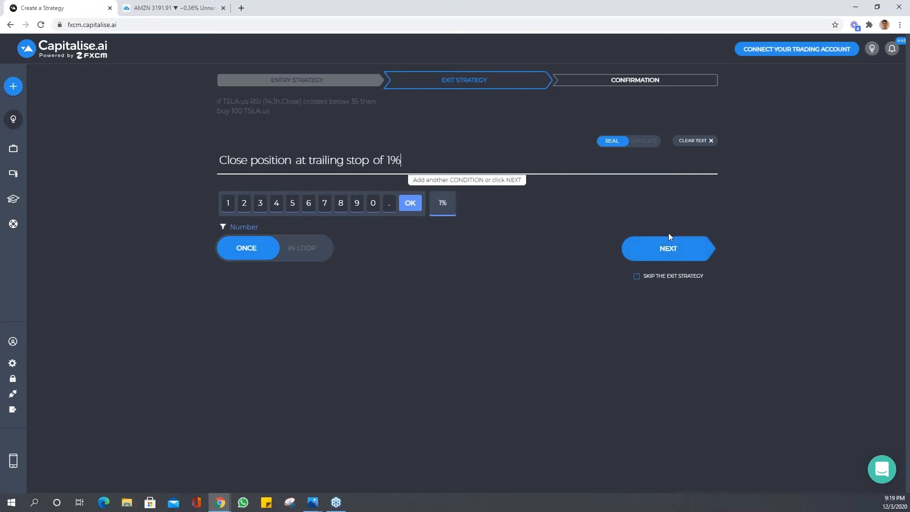
Proceed to the confirmation and backtest the TSLA.us strategy, dismissing the backtest limitation notice
click(670, 252)
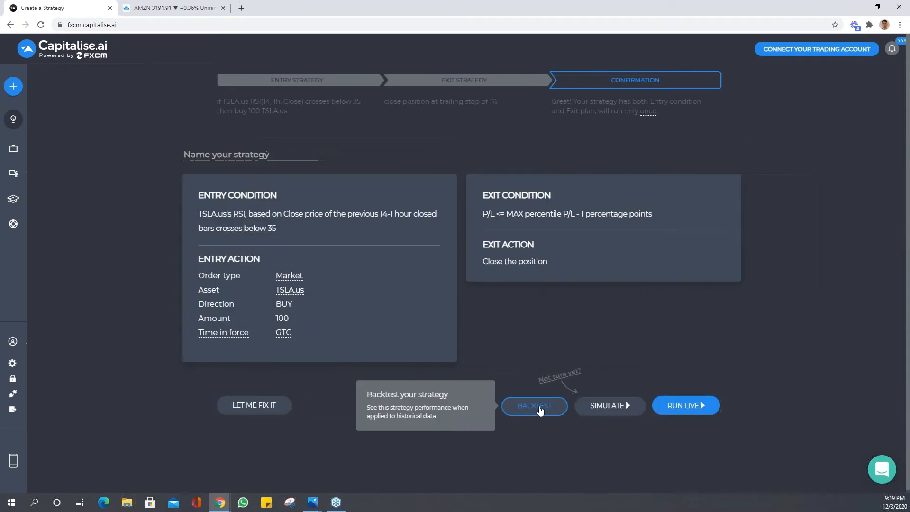
click(539, 405)
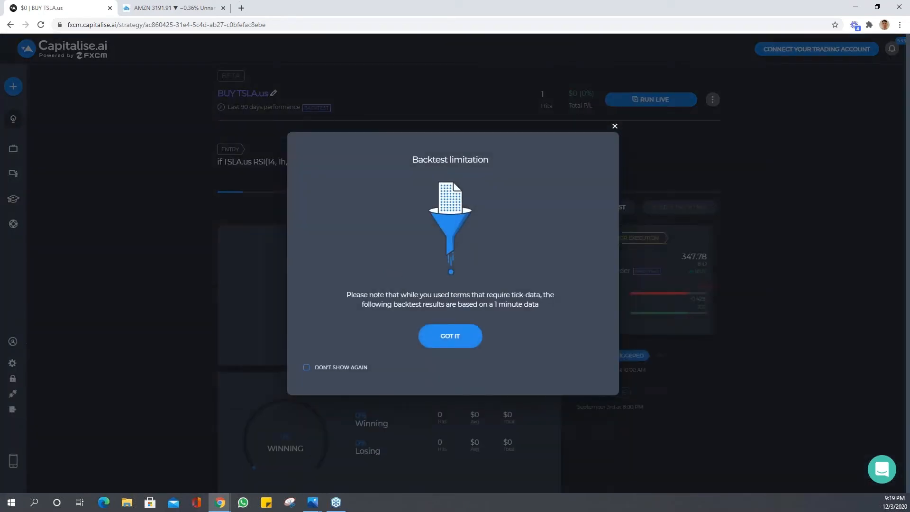
click(615, 126)
Clone the TSLA.us strategy and replace the stock with FB.us in both the RSI condition and the buy action
click(713, 100)
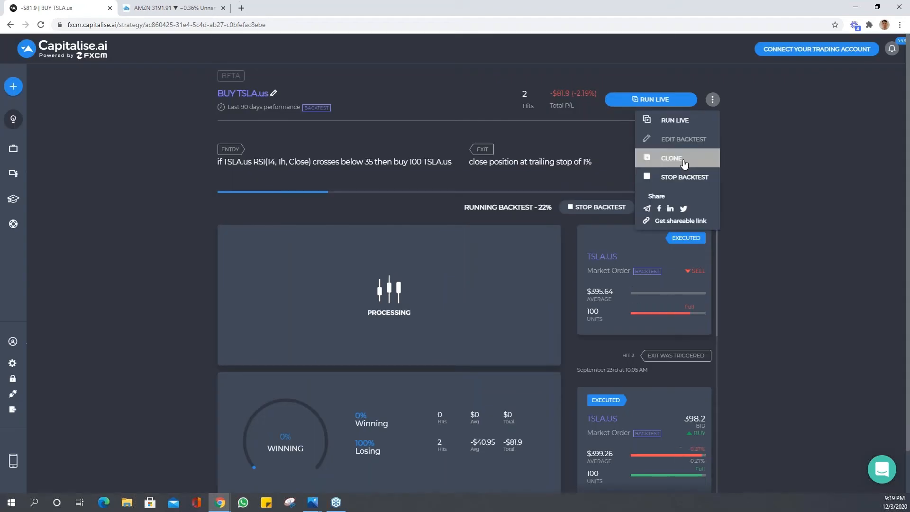
click(685, 163)
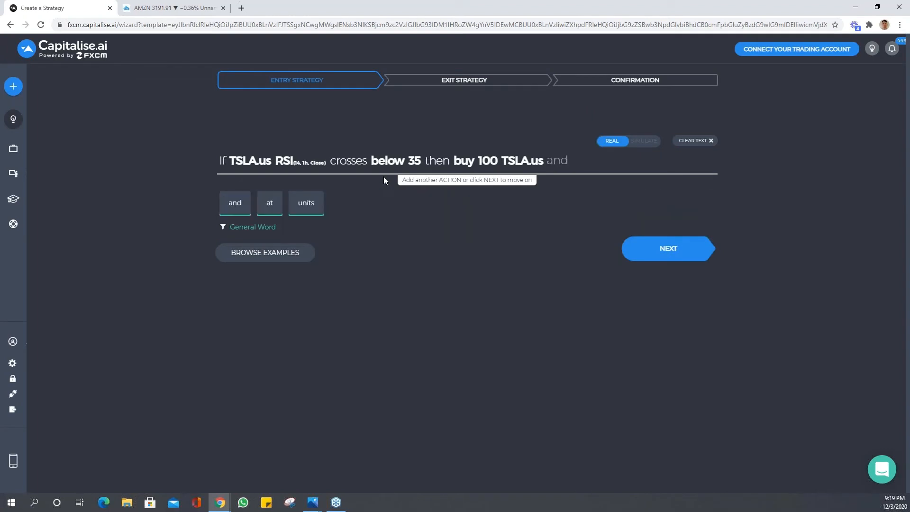
click(245, 161)
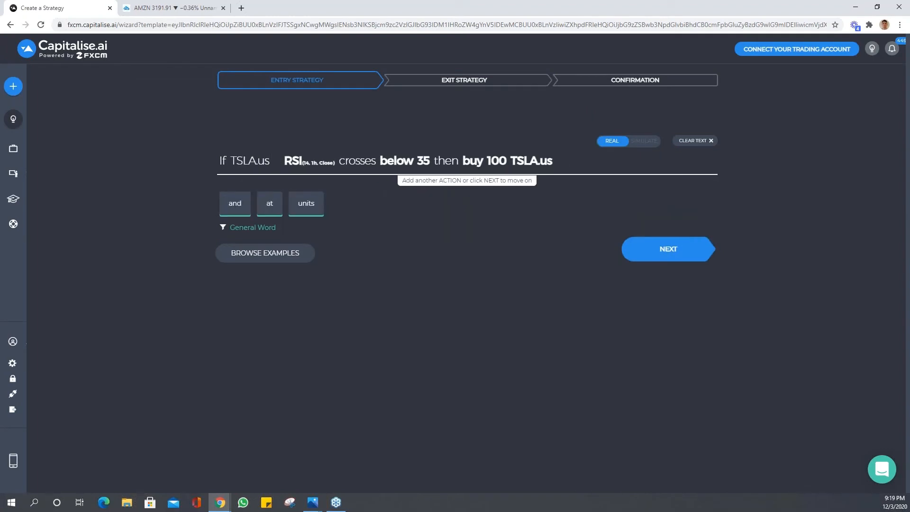
text(fb)
click(239, 203)
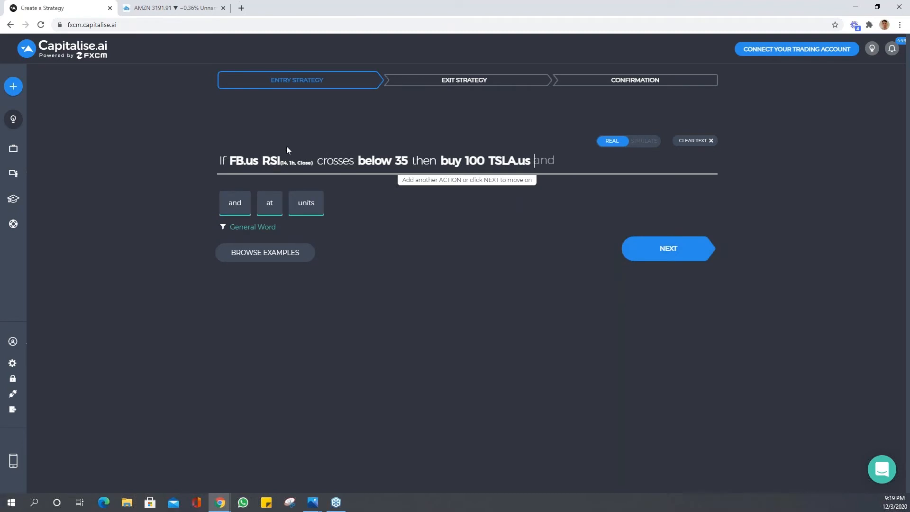
click(401, 161)
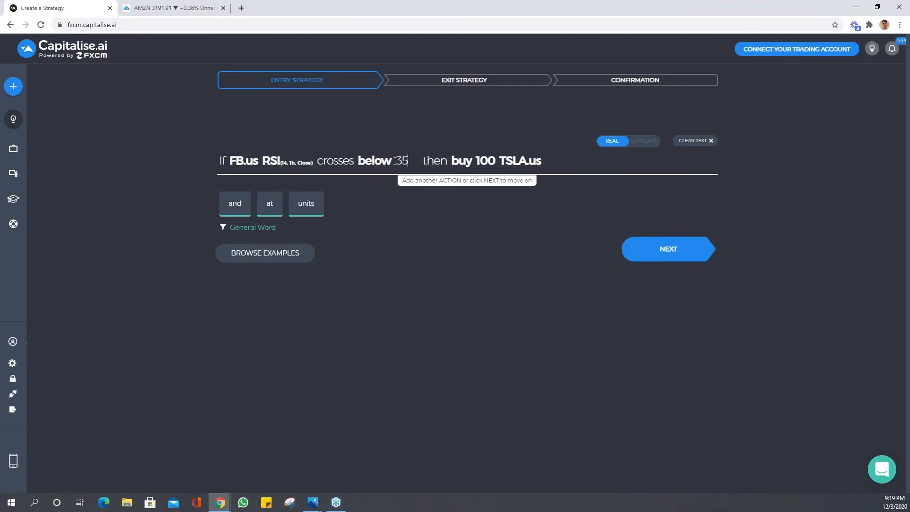
click(374, 163)
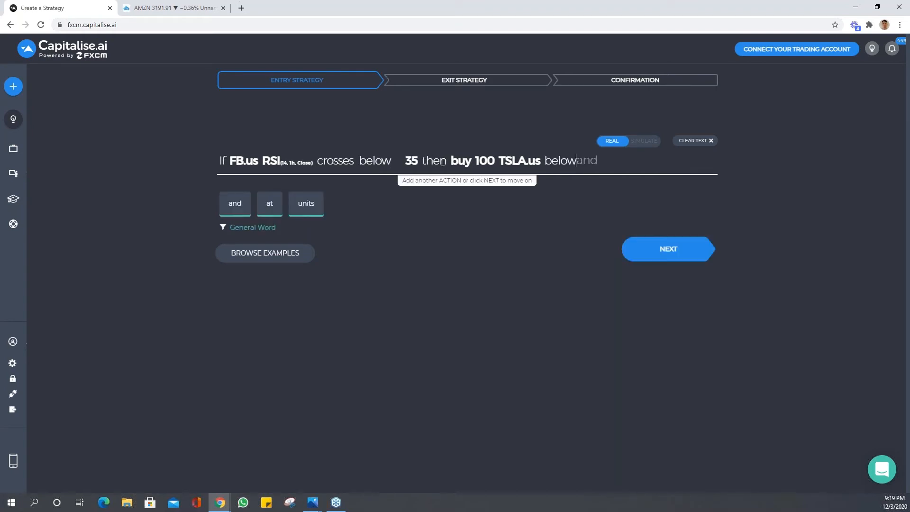
click(516, 163)
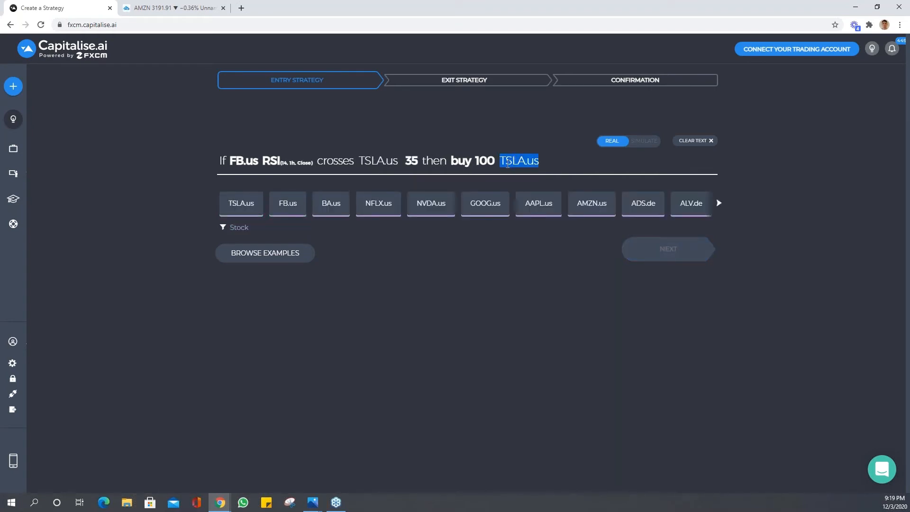
text(fb)
click(238, 203)
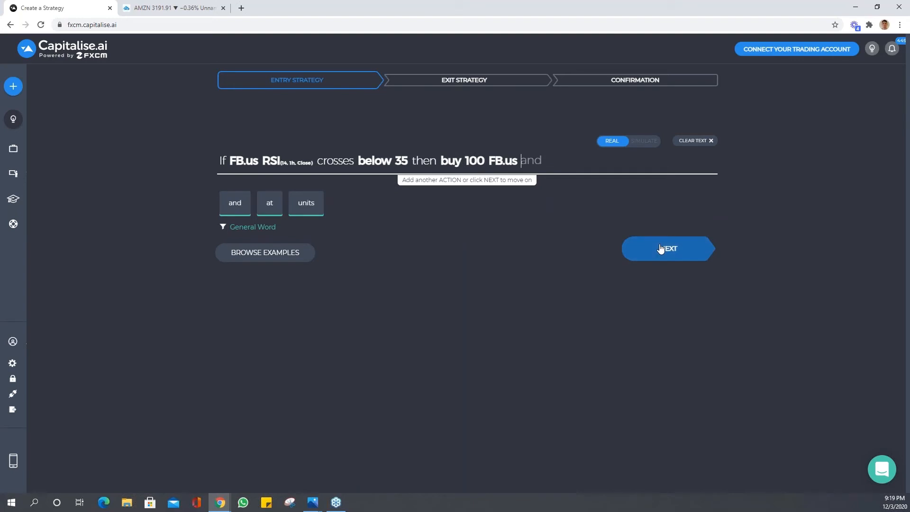
Keep the 1% trailing stop exit and run a backtest of the FB.us strategy
click(661, 249)
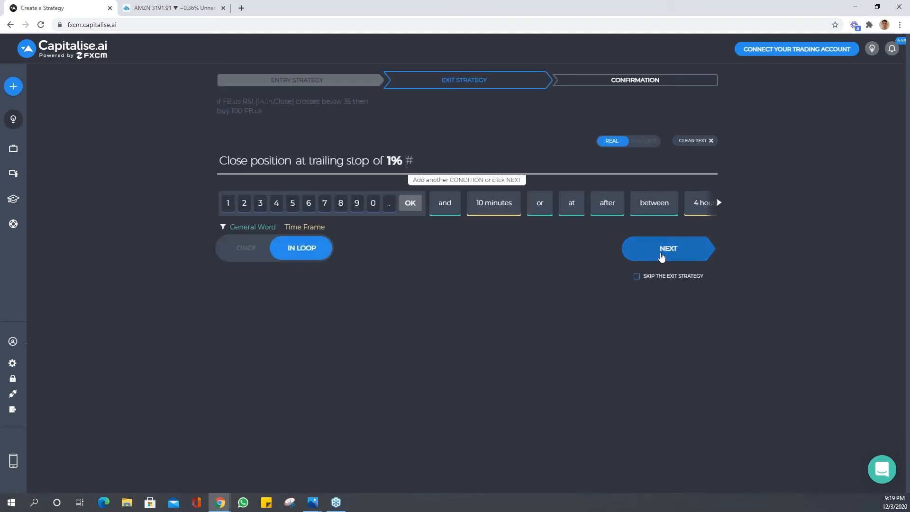
click(662, 256)
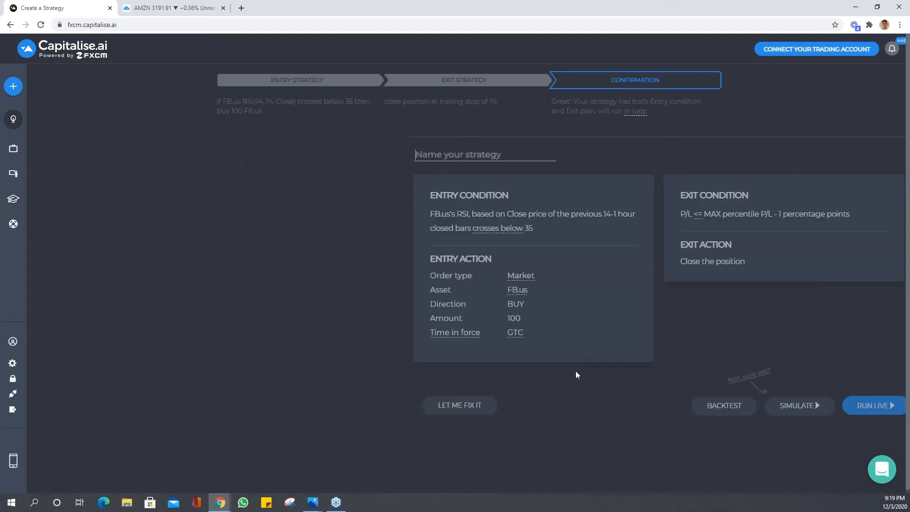
click(534, 405)
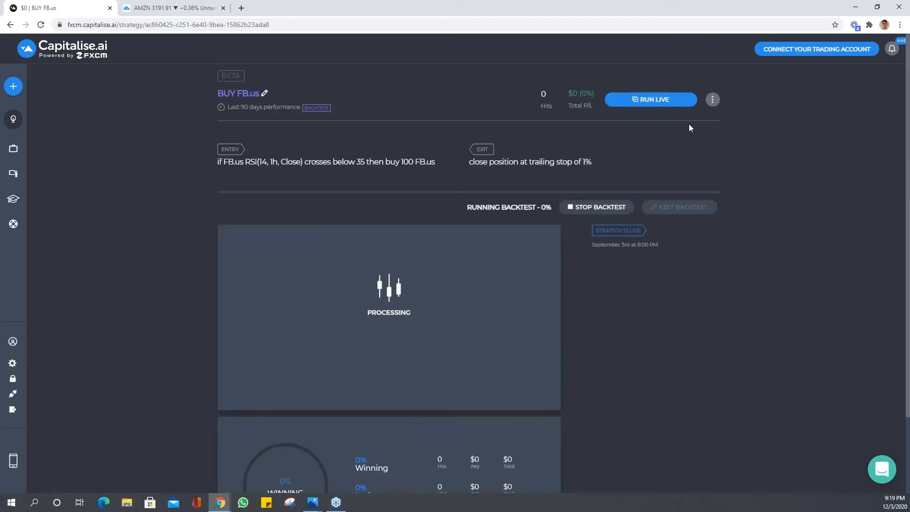
Clone the FB.us strategy and replace the stock with GOOG.us in both the RSI condition and the buy action
click(714, 102)
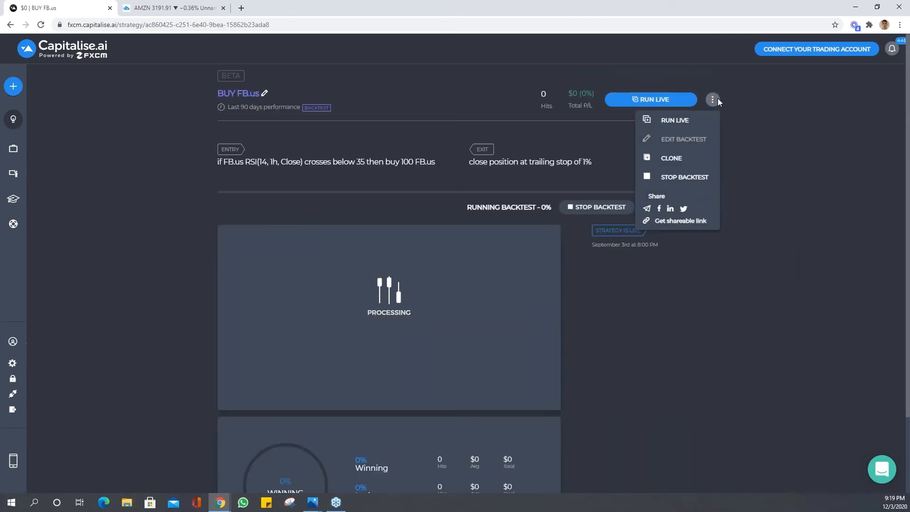
click(690, 161)
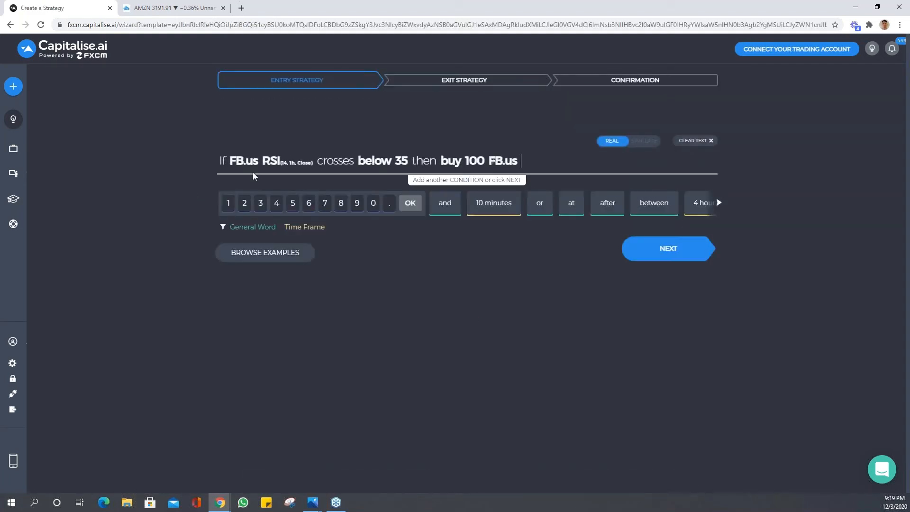
click(244, 162)
text(goo)
click(252, 203)
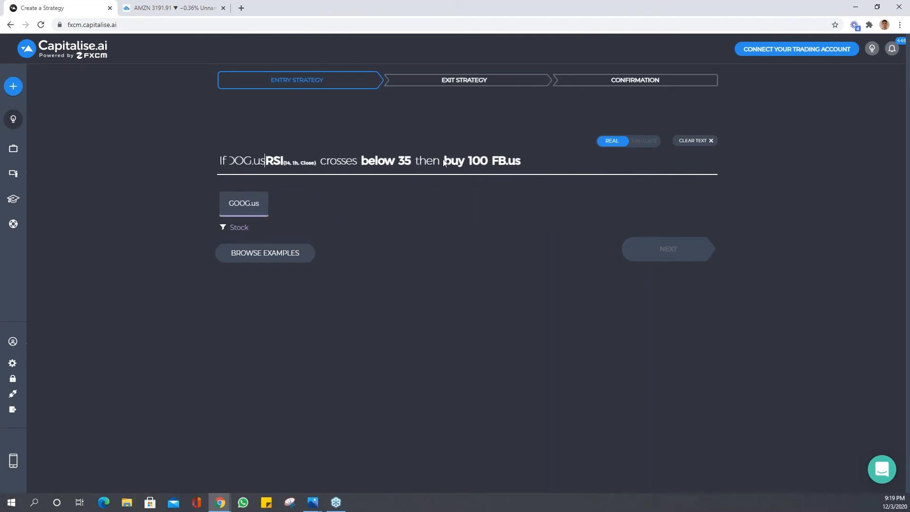
click(521, 160)
text(goog)
click(252, 194)
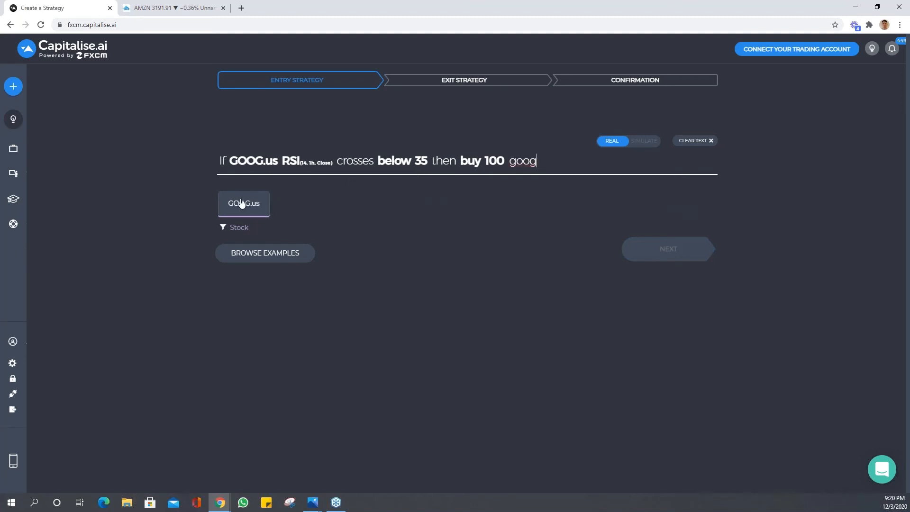
Keep the 1% trailing stop exit and backtest the GOOG.us strategy, dismissing the backtest limitation notice
click(669, 249)
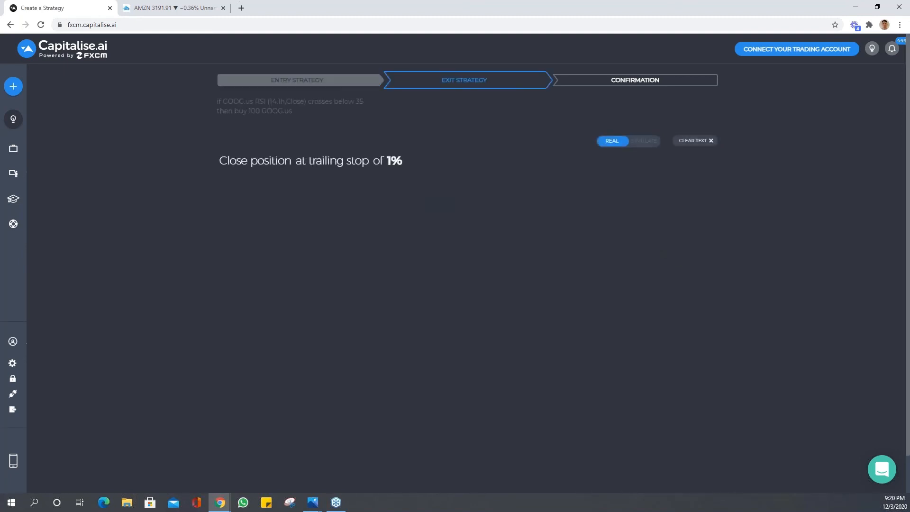
click(692, 255)
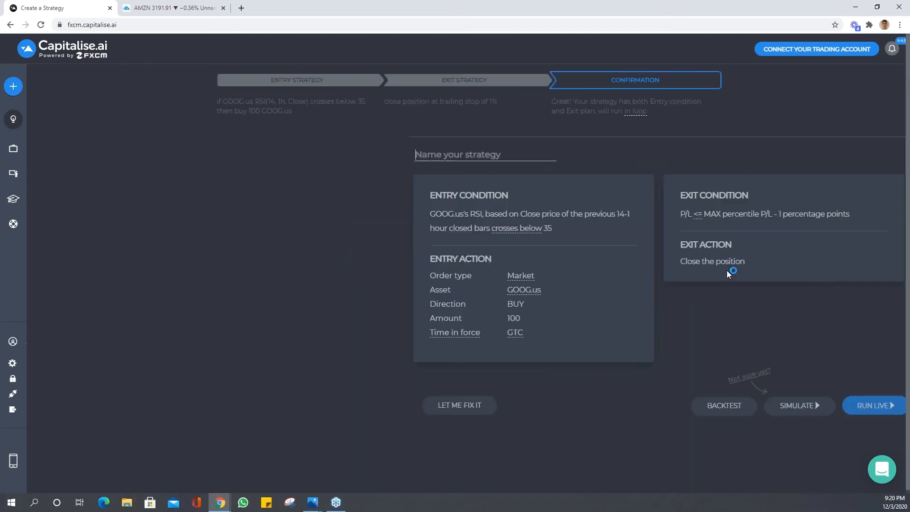
click(531, 407)
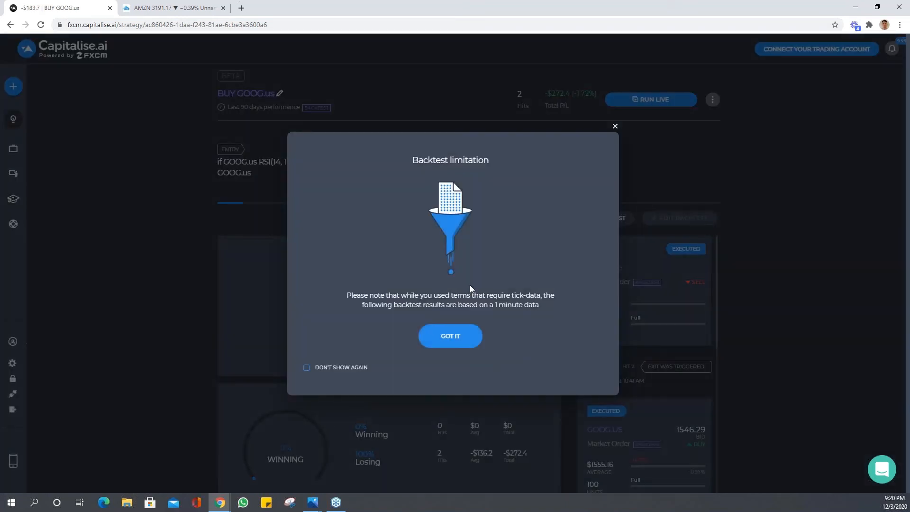
click(450, 336)
Open the list of backtests in My Strategies and compare the GOOG.us, FB.us and TSLA.us results
click(50, 154)
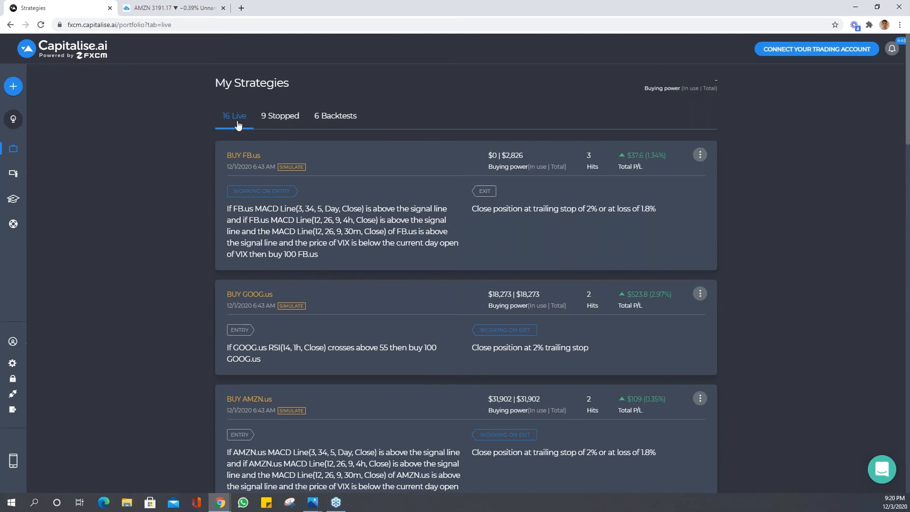
click(335, 116)
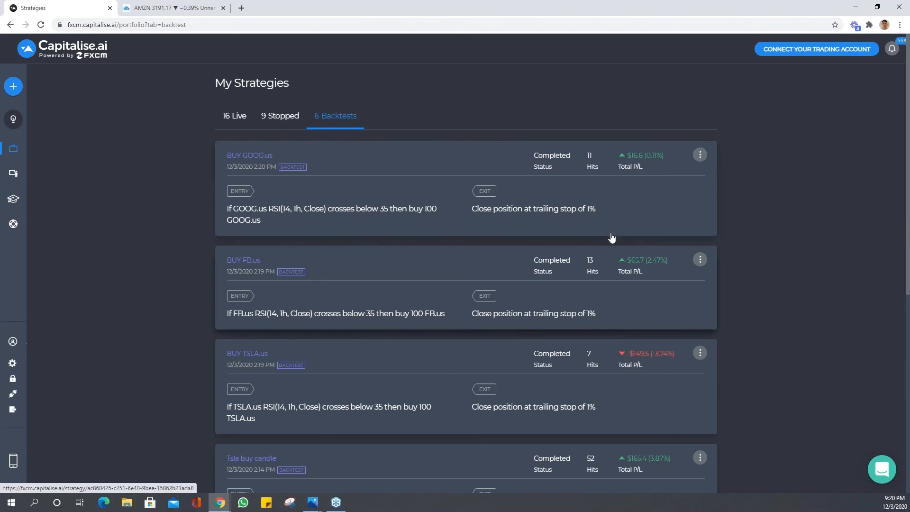
scroll(587, 235, down, 1)
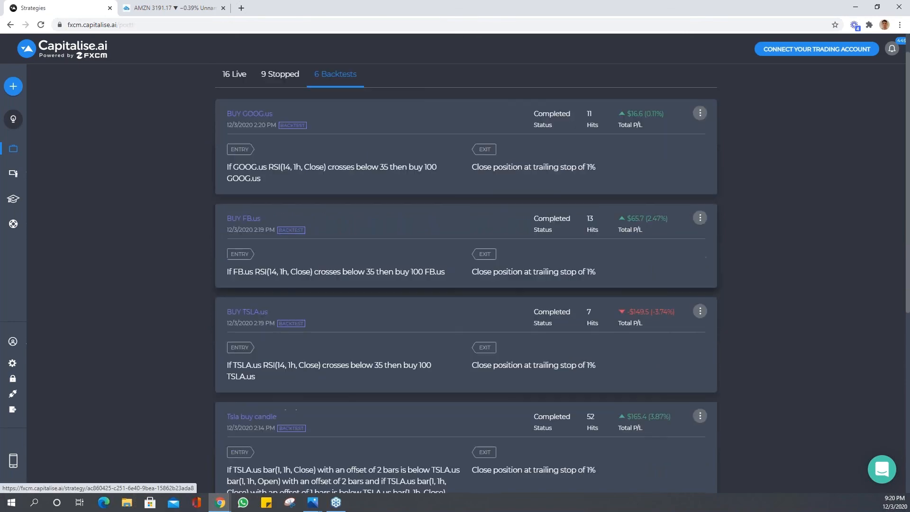
scroll(654, 227, down, 3)
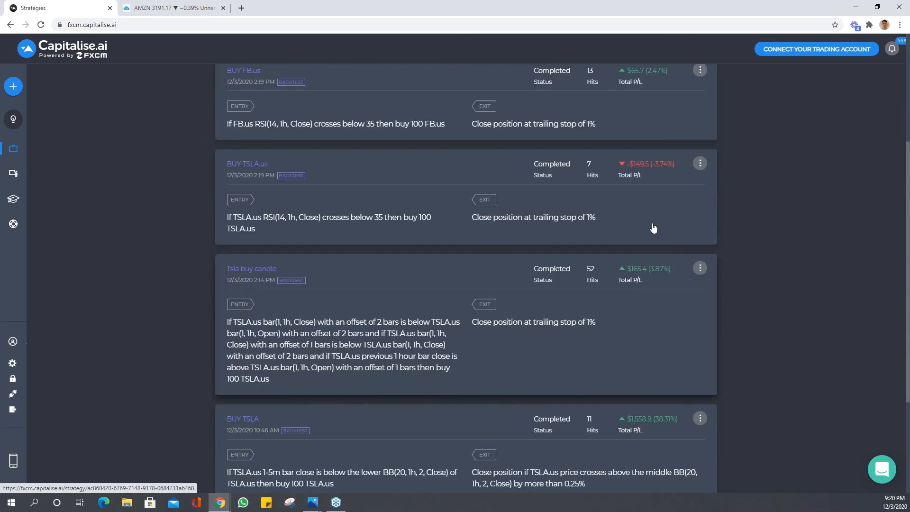